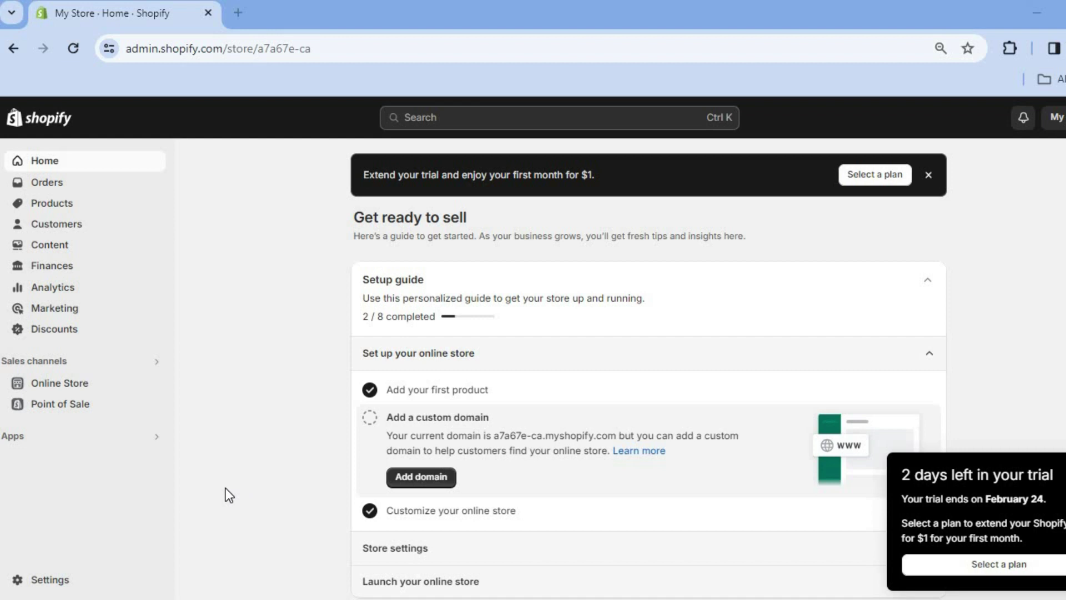
# Open the Apps and sales channels settings page, which lists the 12 installed apps.
pyautogui.click(121, 444)
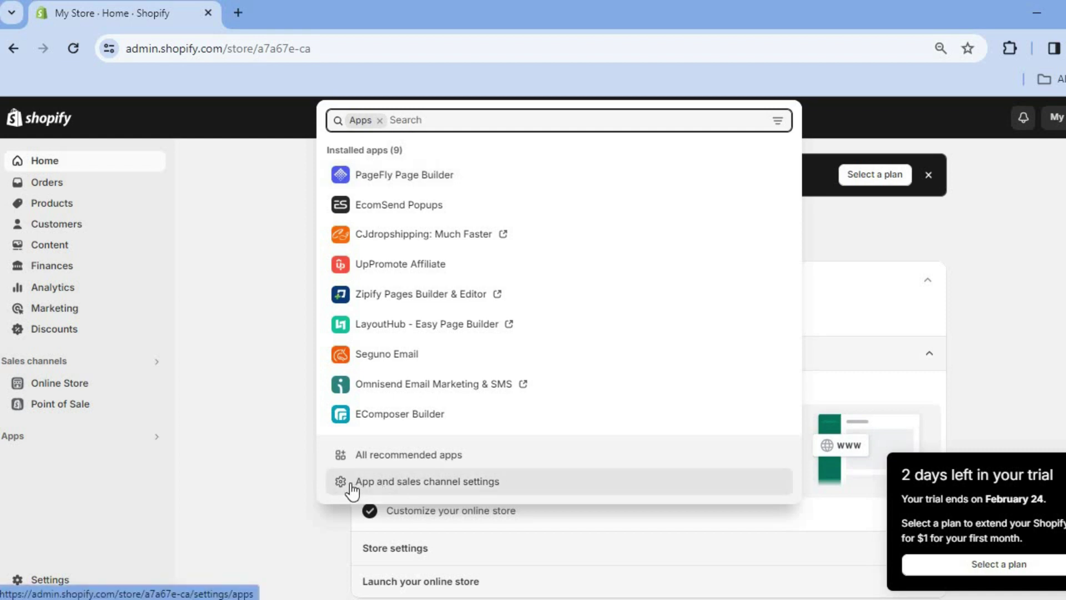
pyautogui.click(392, 486)
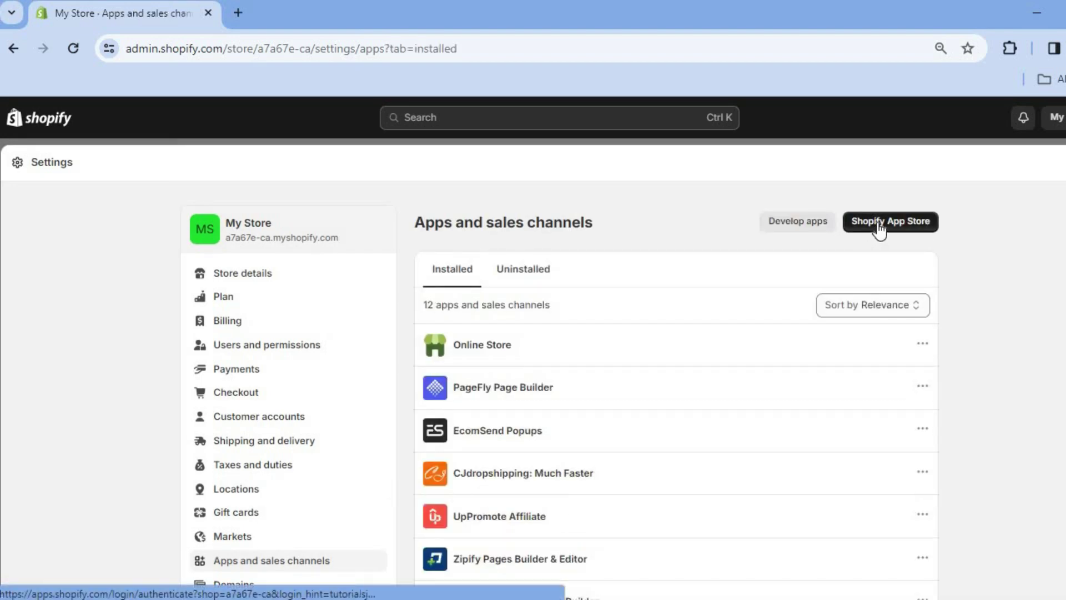
# Search the Shopify App Store for 'free gift' and browse the 378 results.
pyautogui.click(879, 225)
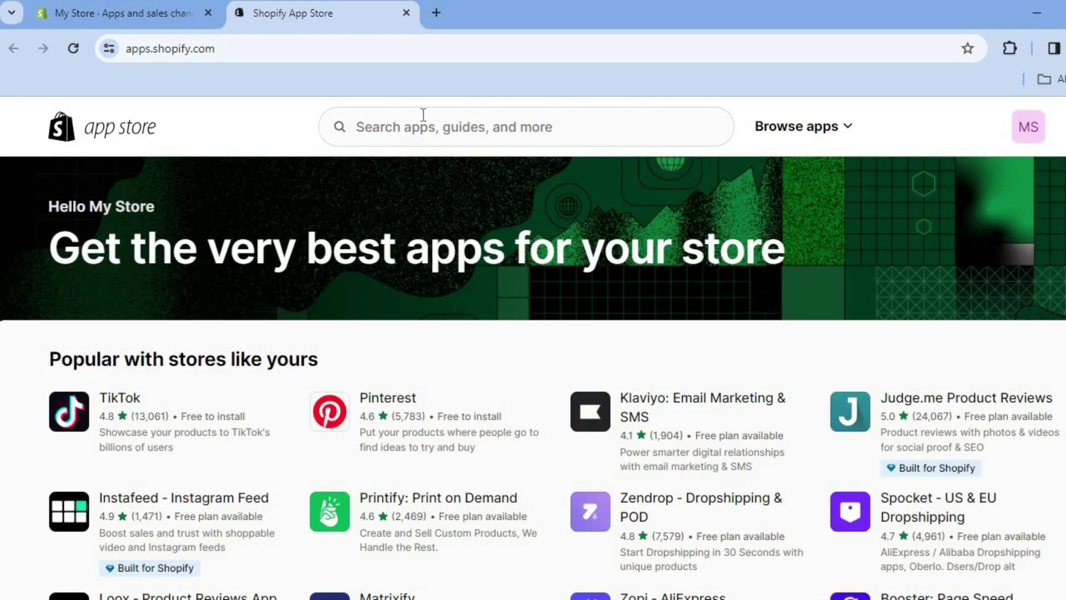
pyautogui.click(451, 128)
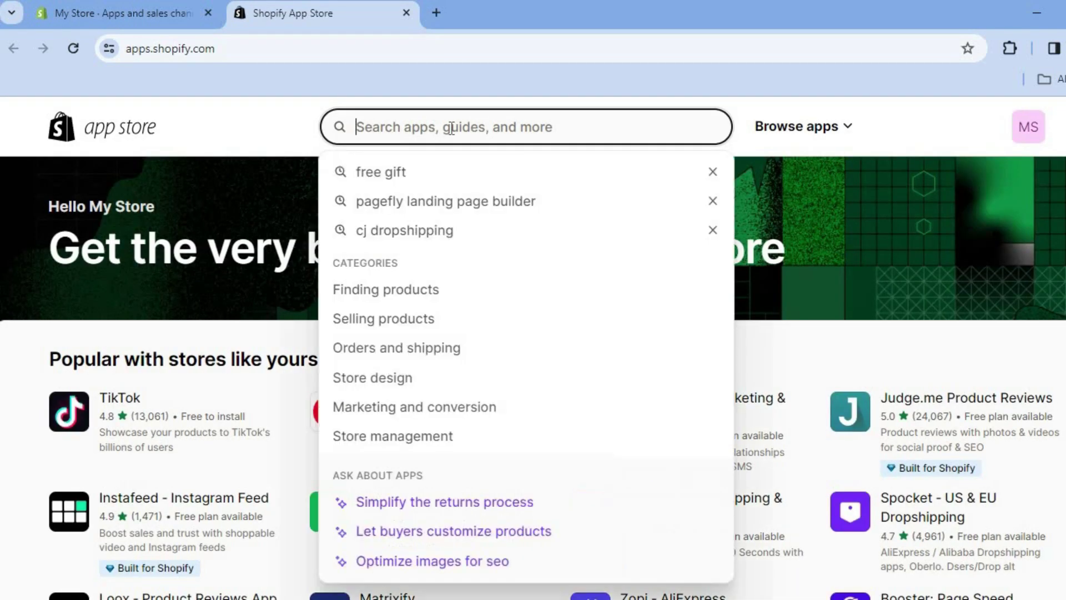
pyautogui.click(409, 177)
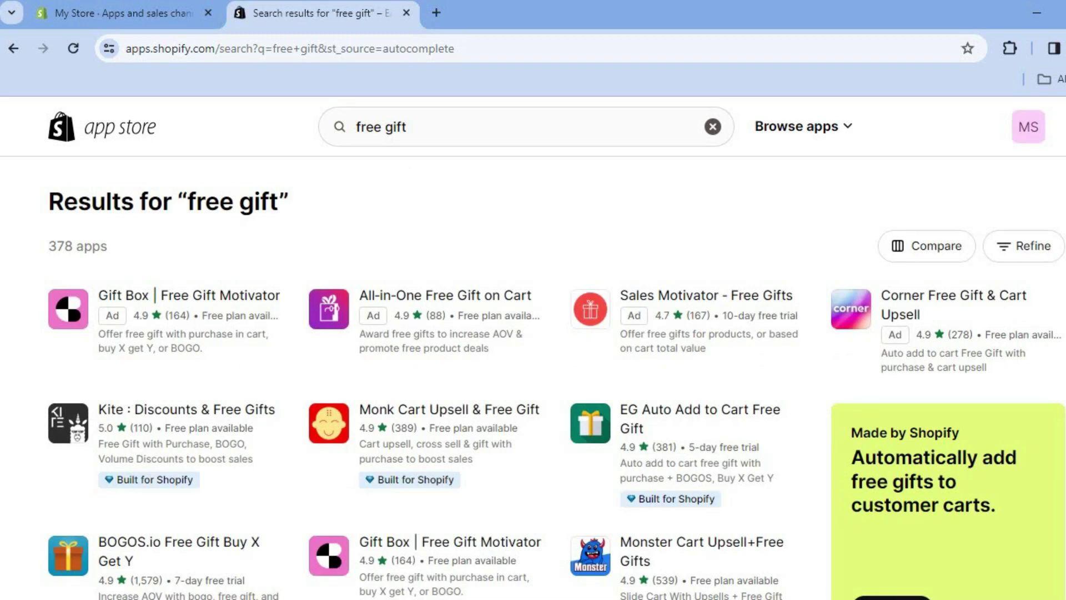
pyautogui.scroll(-2, 555, 378)
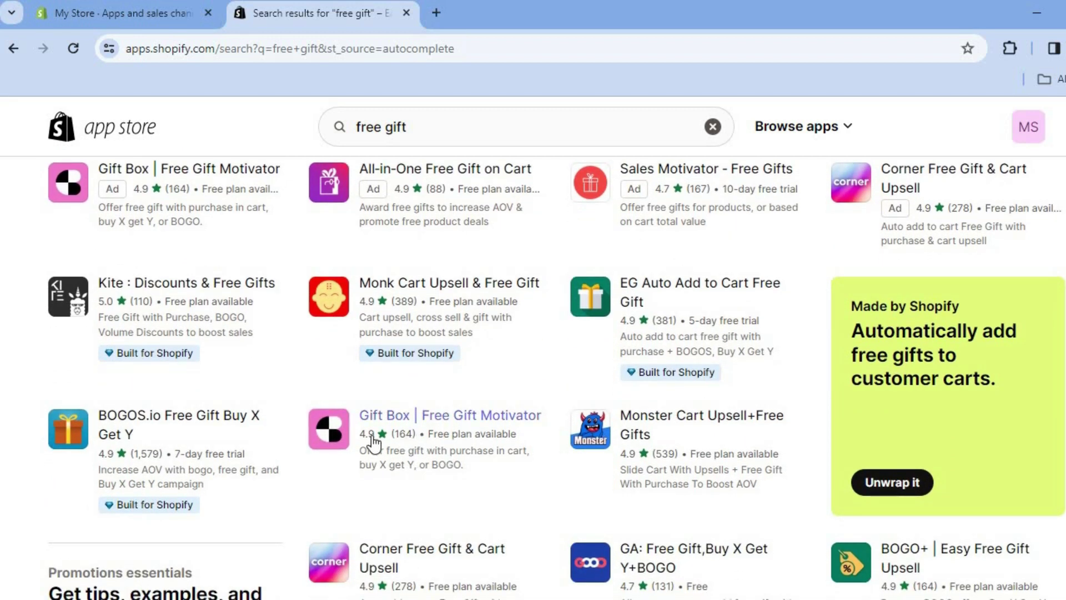
# Open the Gift Box | Free Gift Motivator listing, review its pricing, and start installing it.
pyautogui.click(424, 430)
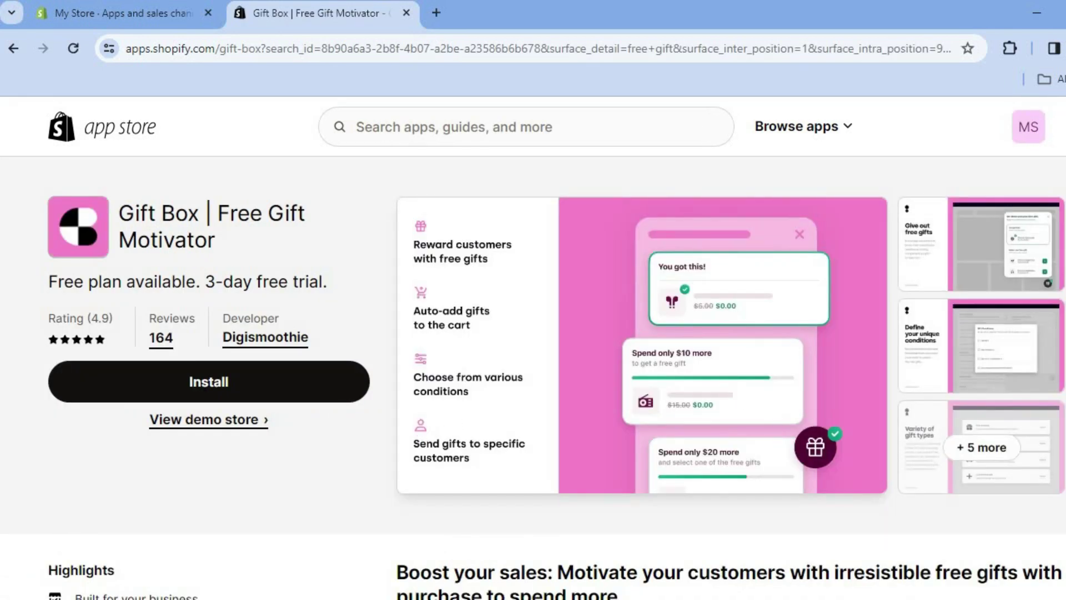
pyautogui.scroll(-10, 533, 350)
pyautogui.scroll(-1, 533, 366)
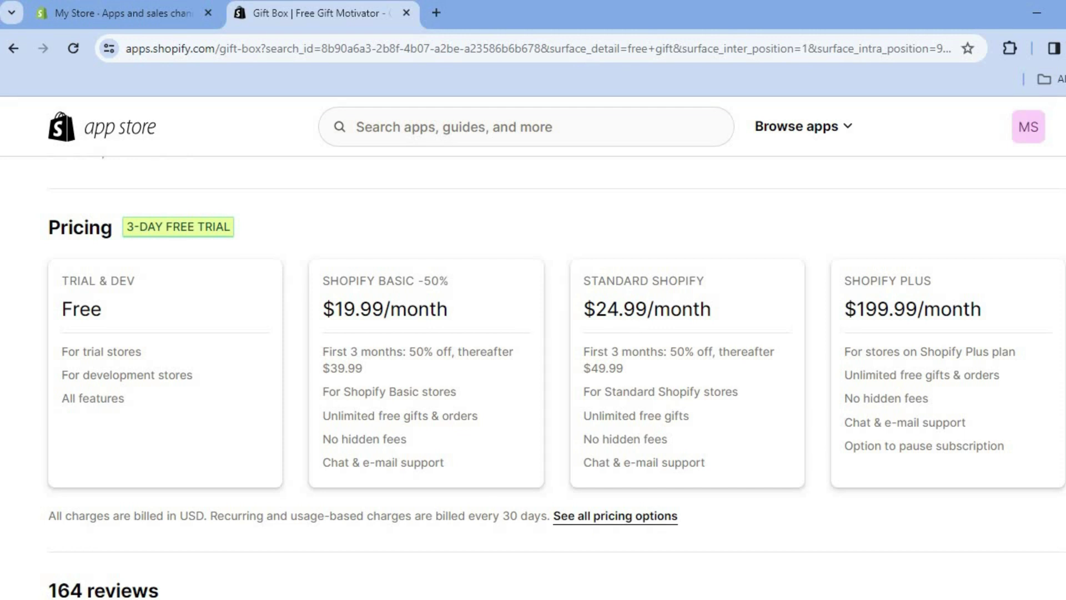
pyautogui.scroll(10, 480, 347)
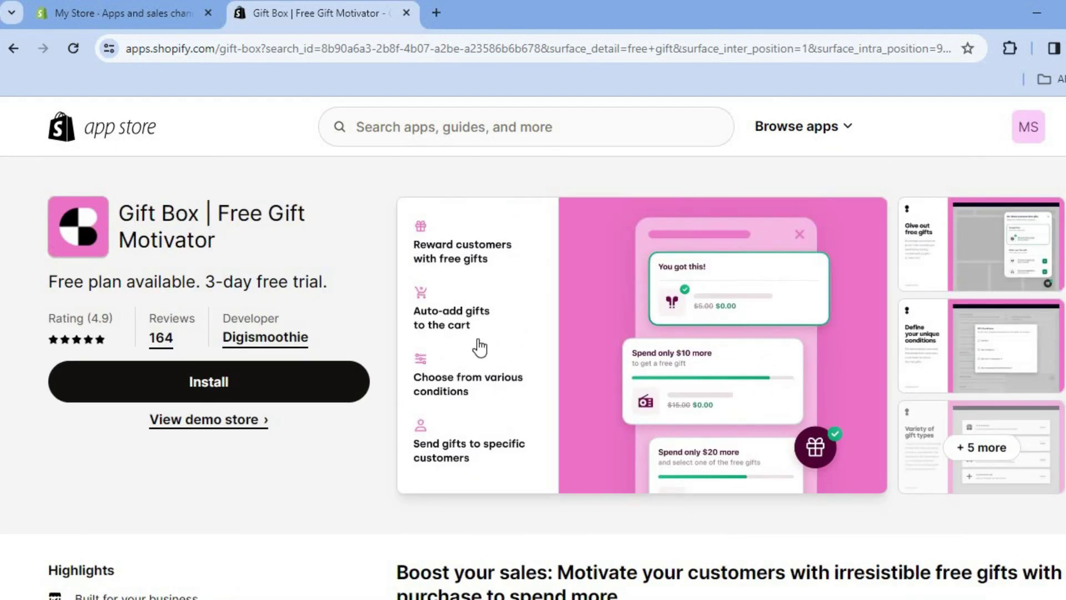
pyautogui.click(266, 387)
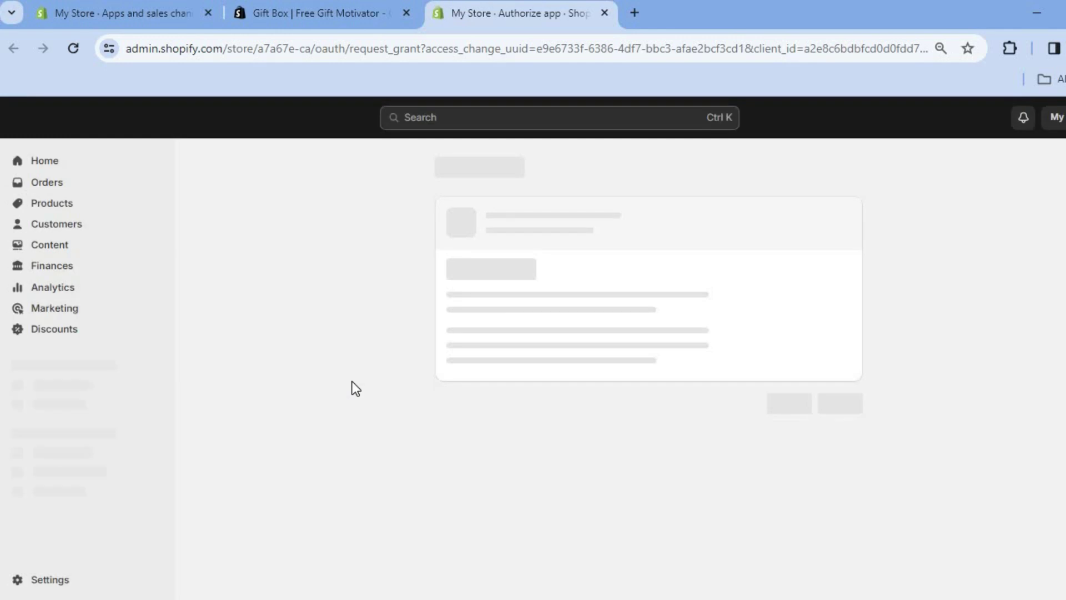
# Approve the Gift Box installation and begin creating a new gift.
pyautogui.click(841, 444)
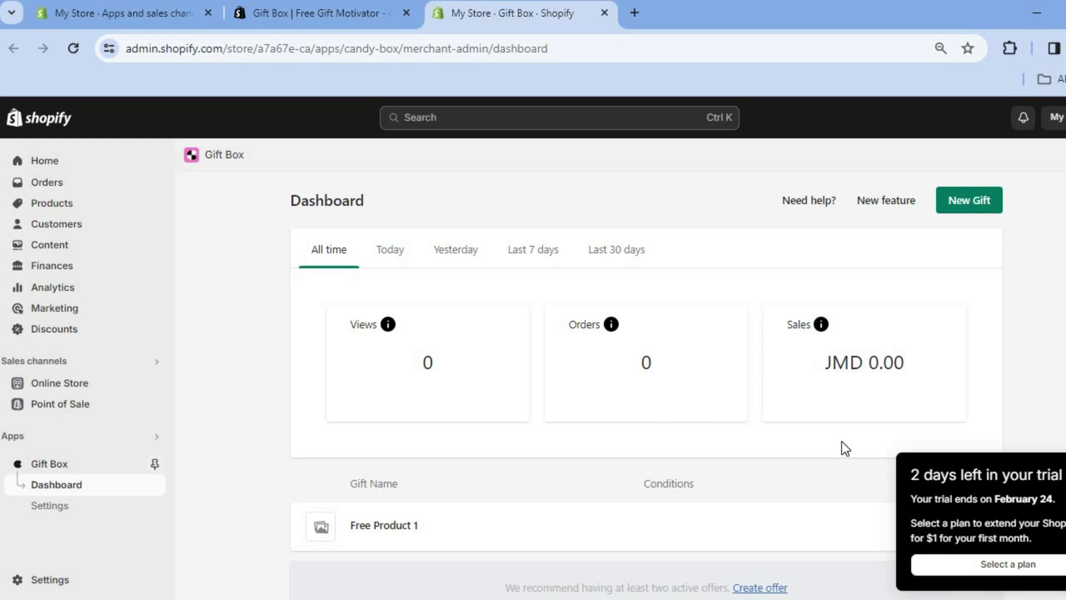
pyautogui.click(969, 203)
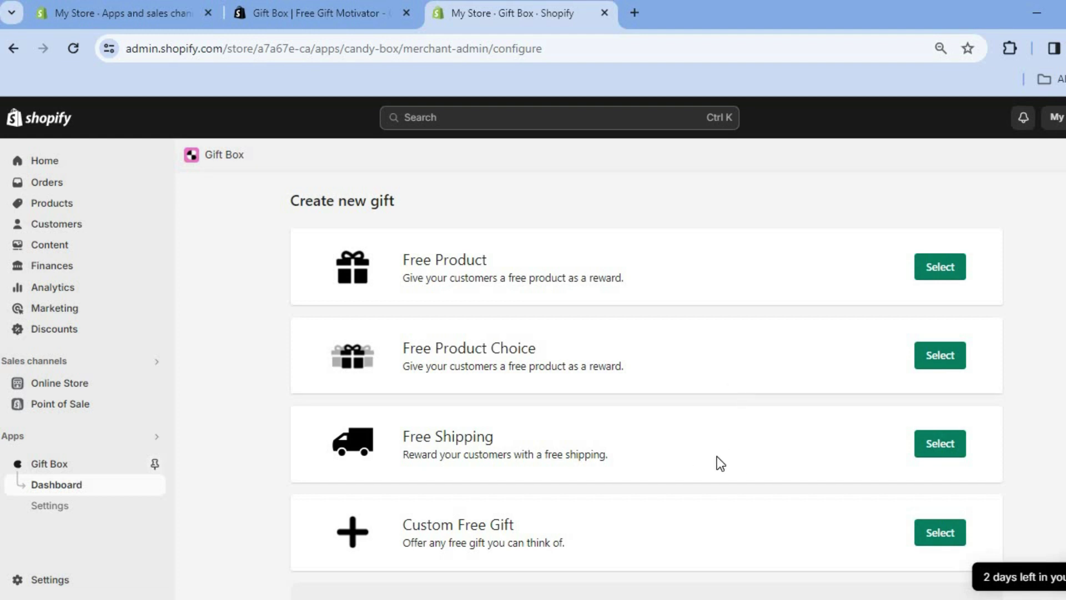
# Choose the Free Product gift type and rename the gift to 'Free Product test'.
pyautogui.click(941, 268)
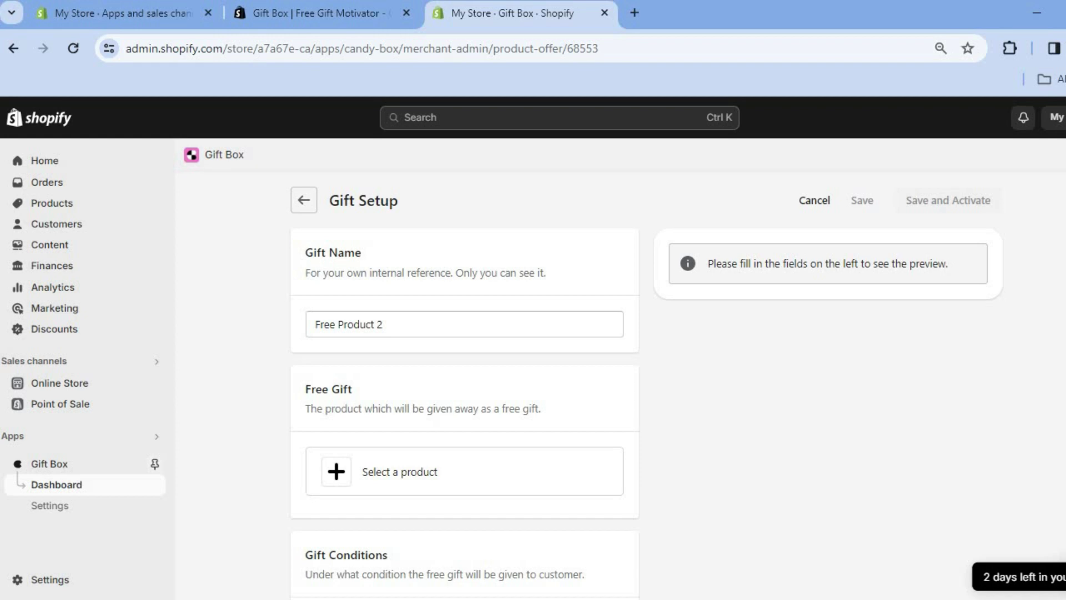
pyautogui.scroll(-1, 604, 287)
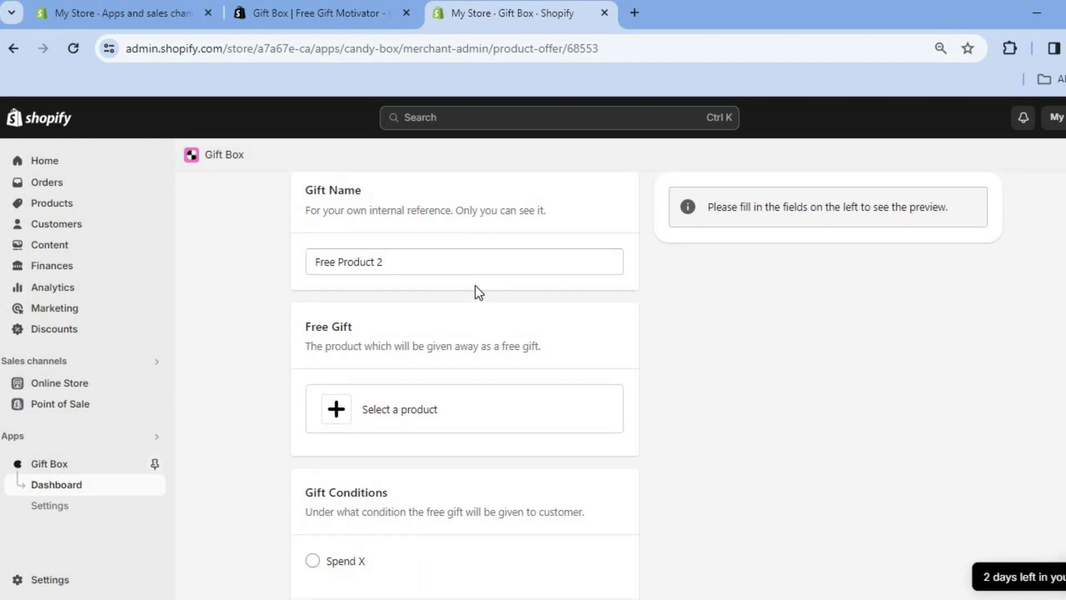
pyautogui.moveTo(423, 253); pyautogui.dragTo(377, 261)
pyautogui.write('test')
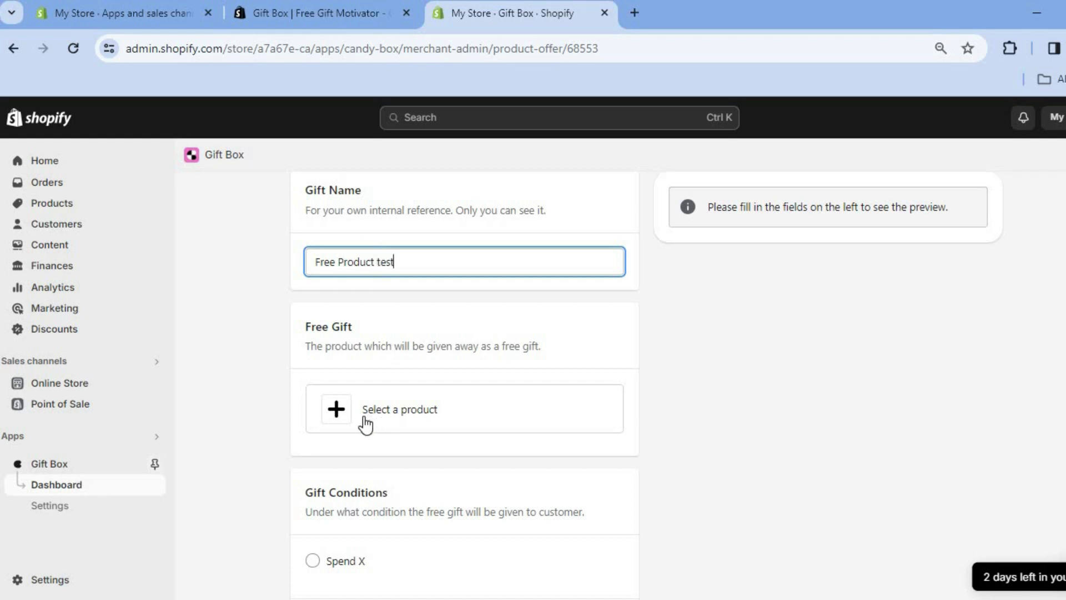
# Pick Test Product as the product given away for free.
pyautogui.click(335, 415)
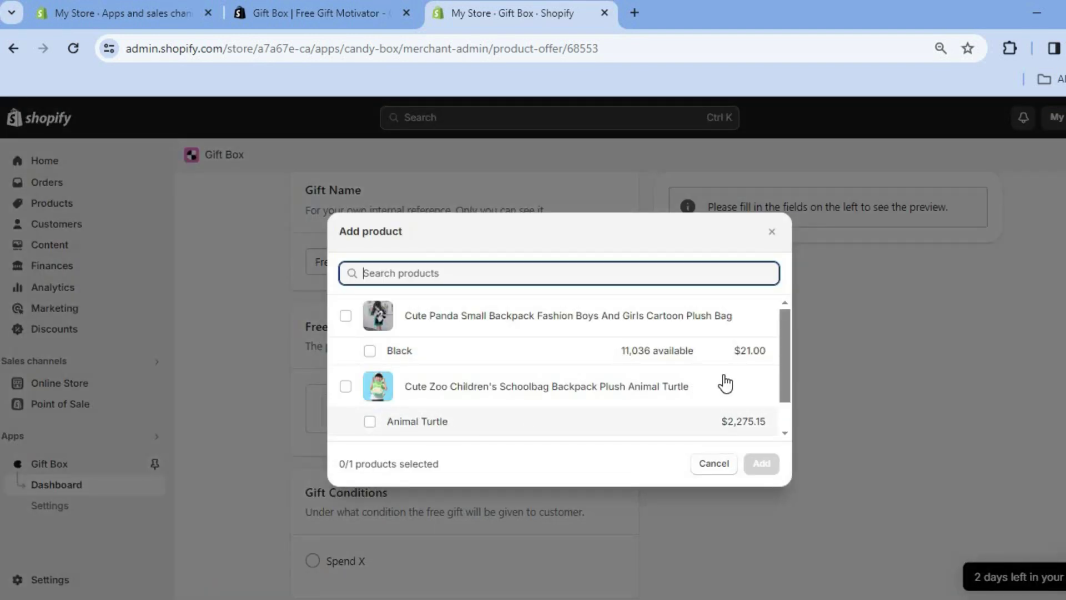
pyautogui.moveTo(781, 367); pyautogui.dragTo(780, 392)
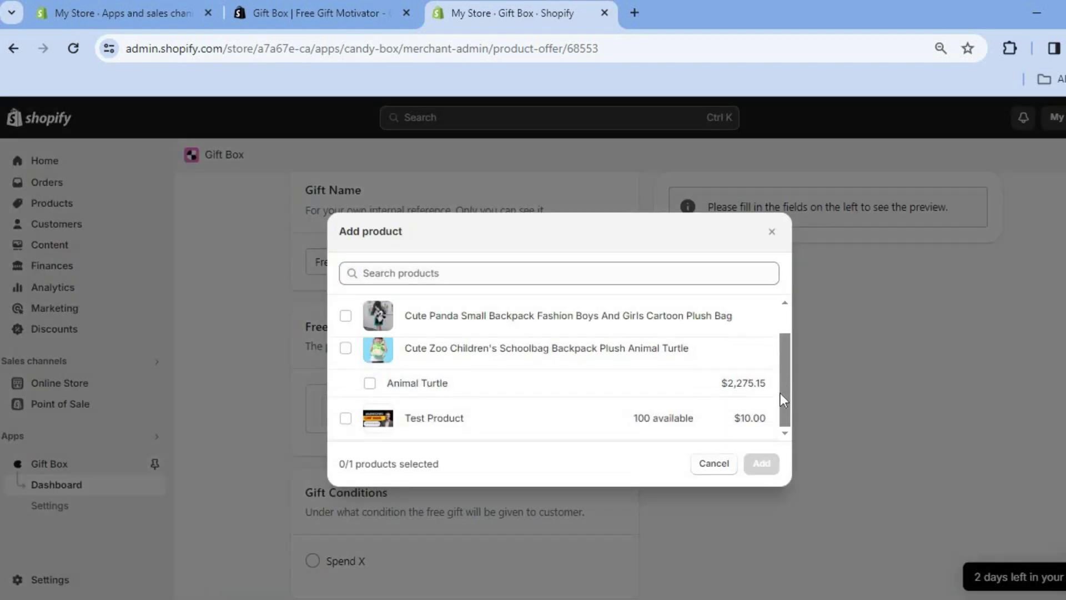
pyautogui.click(346, 420)
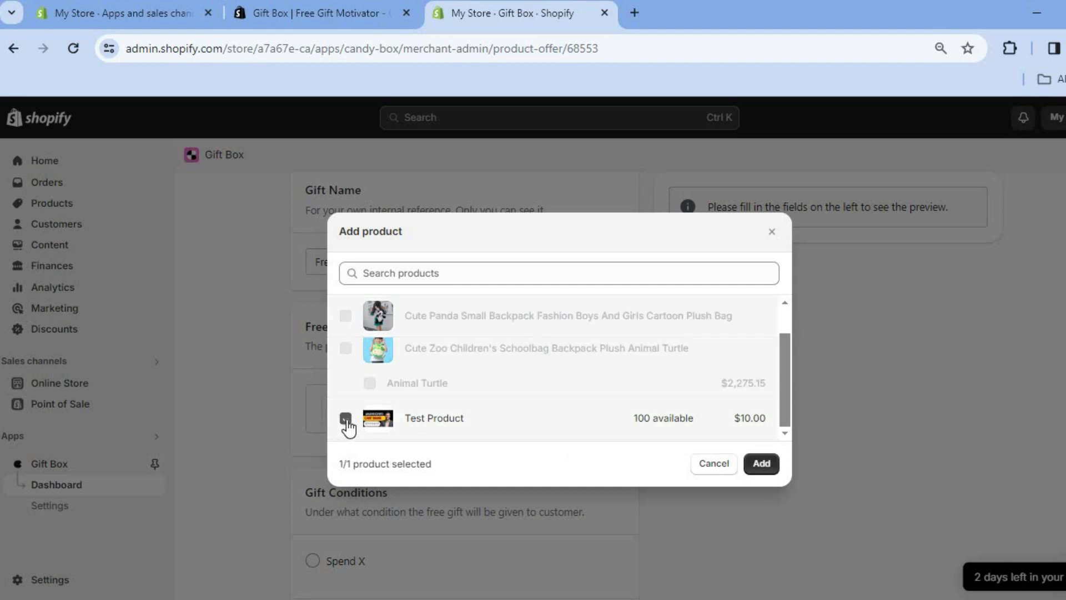
pyautogui.click(762, 464)
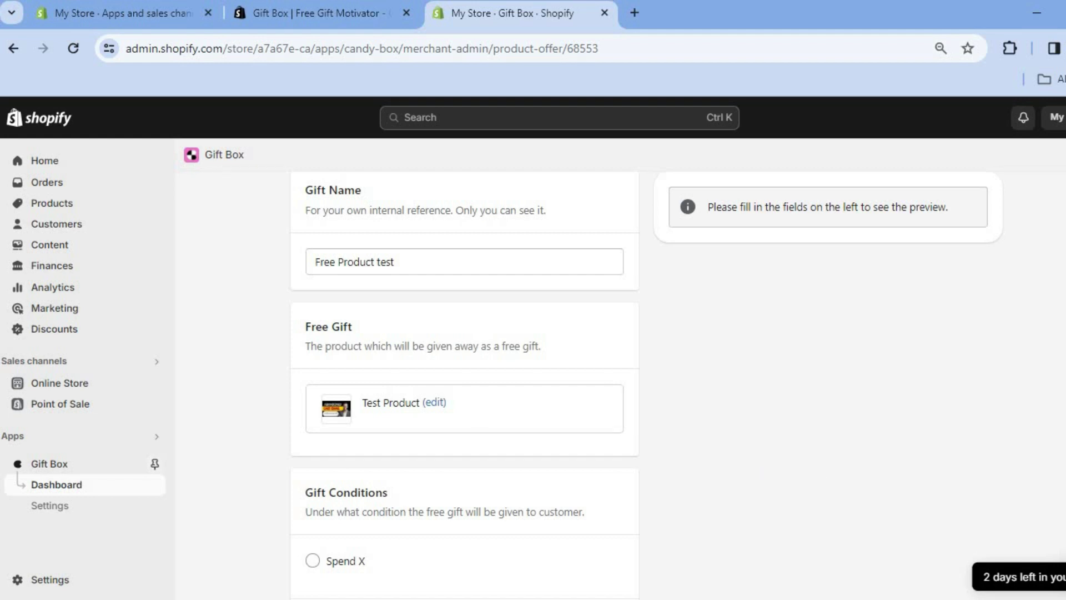
pyautogui.scroll(-5, 465, 389)
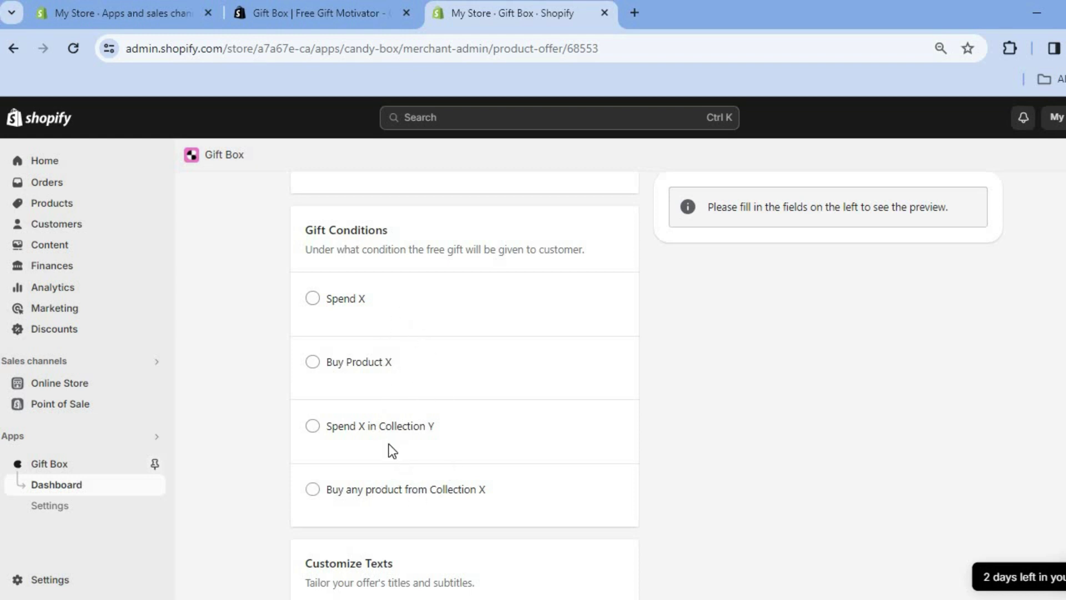
# Set the Buy Product X condition, requiring the Cute Zoo Children's Schoolbag turtle backpack.
pyautogui.click(313, 300)
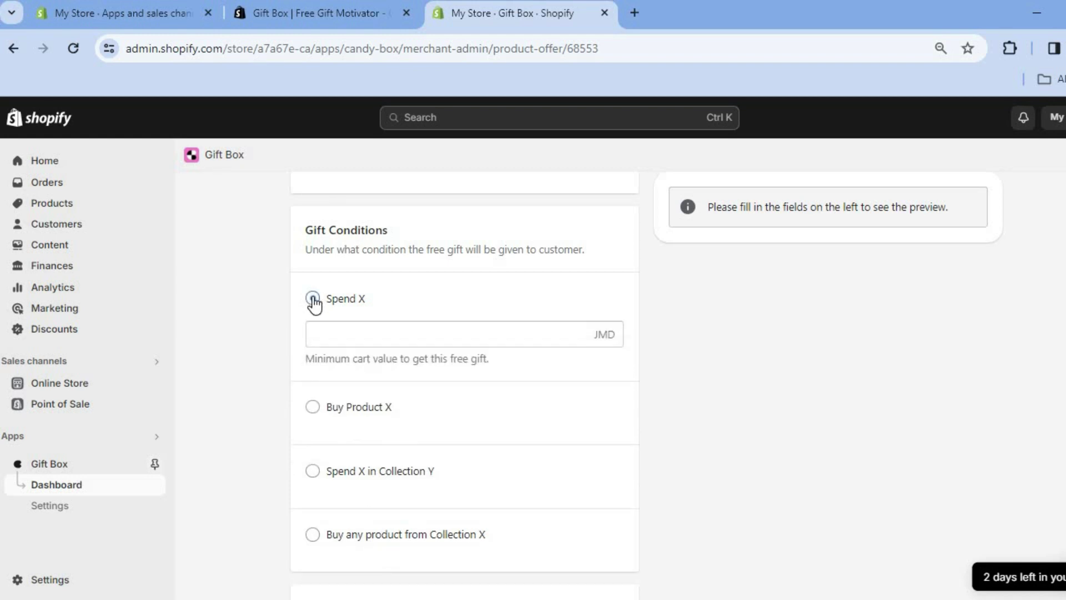
pyautogui.click(361, 333)
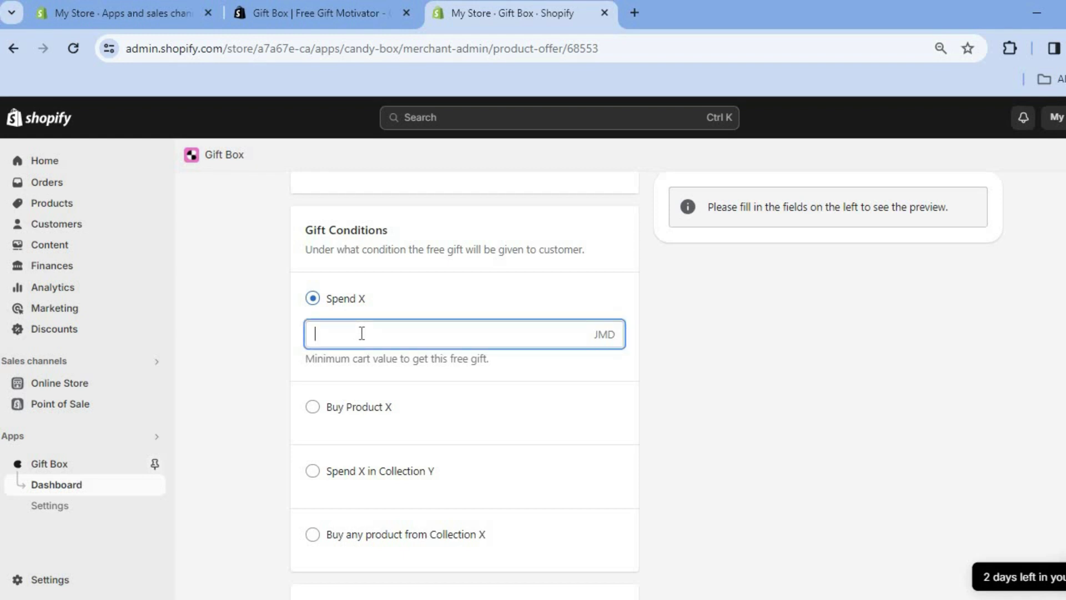
pyautogui.click(314, 408)
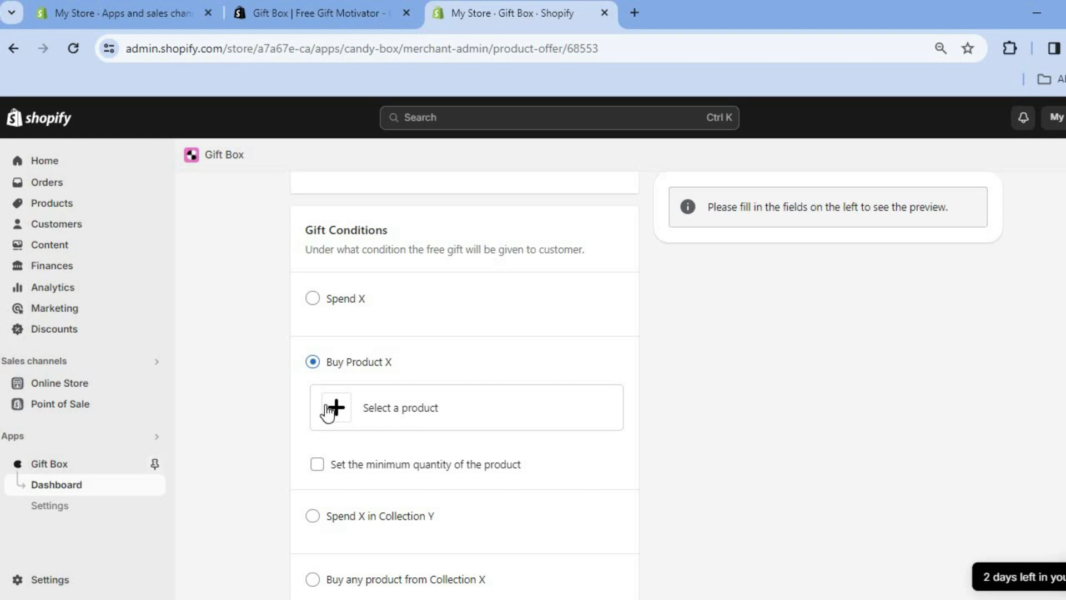
pyautogui.click(337, 409)
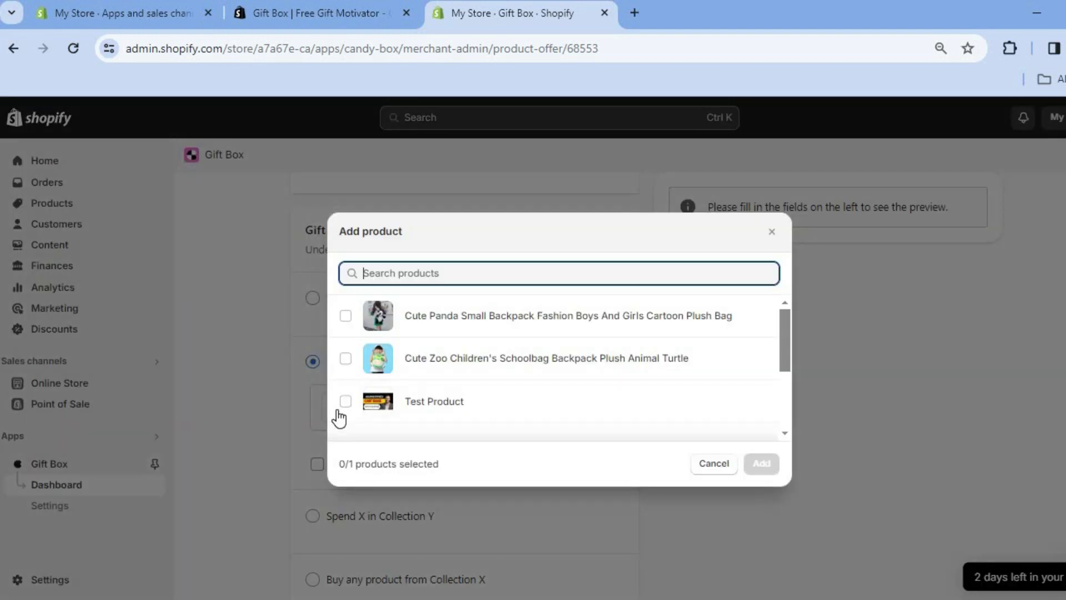
pyautogui.click(345, 359)
pyautogui.click(763, 465)
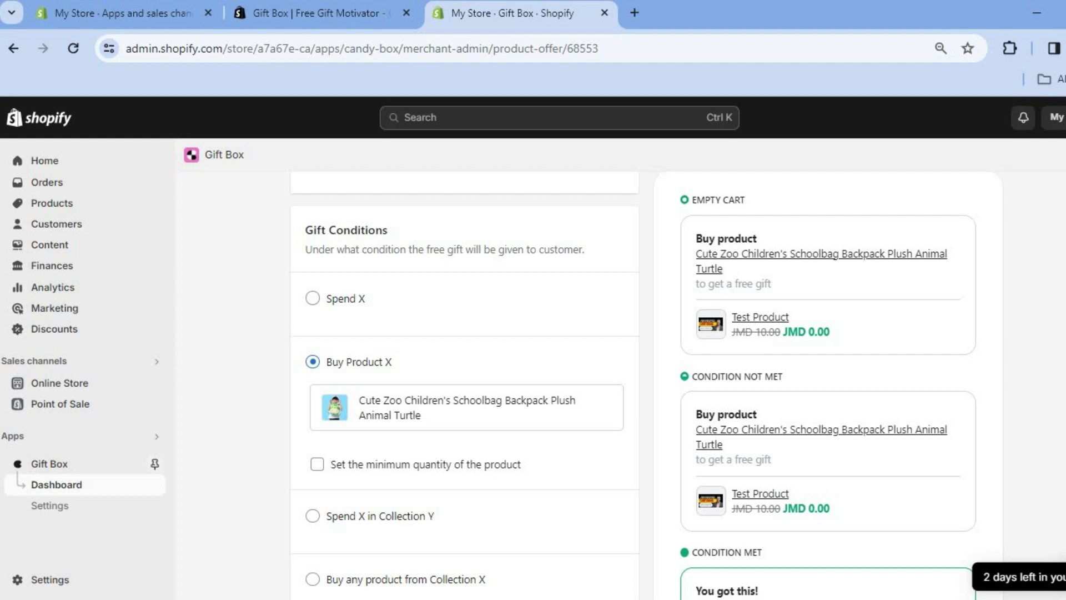
pyautogui.scroll(-10, 346, 593)
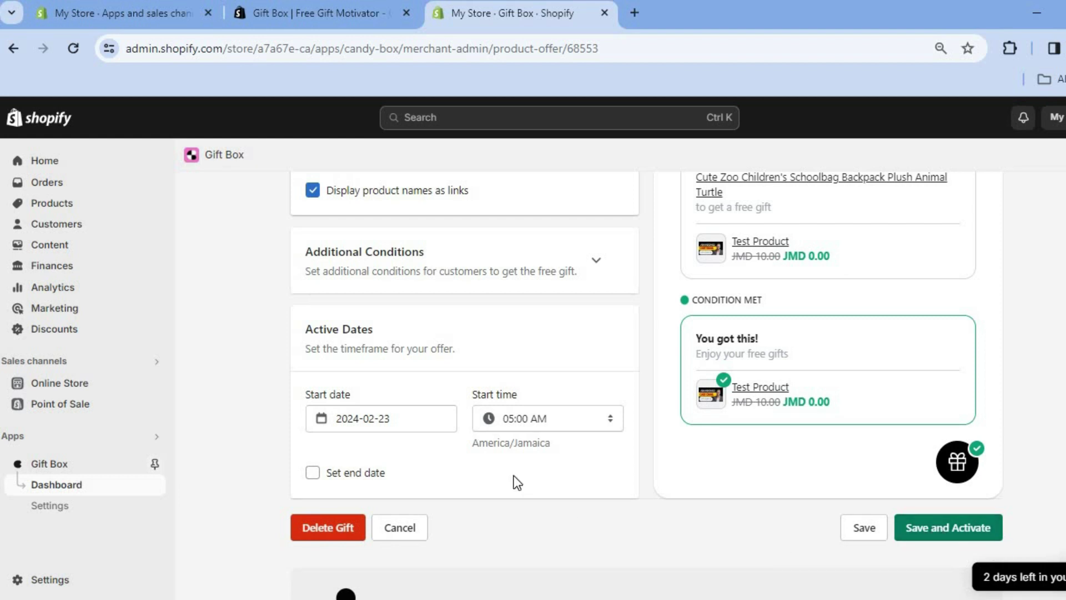
# Check the 2024-02-23 start date and additional conditions, then save and activate the gift.
pyautogui.click(444, 419)
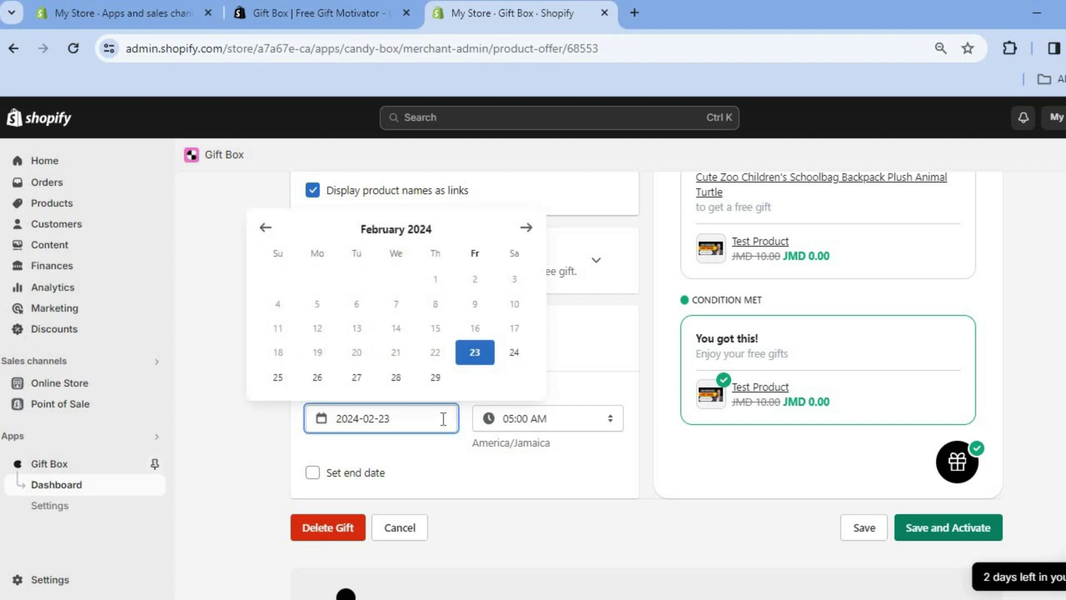
pyautogui.click(482, 483)
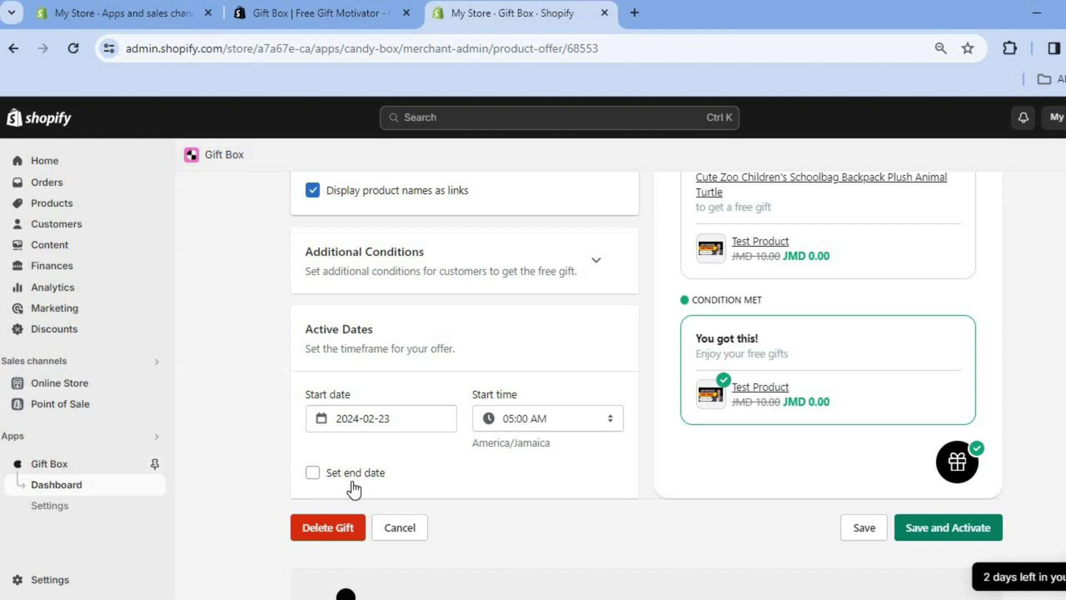
pyautogui.click(590, 273)
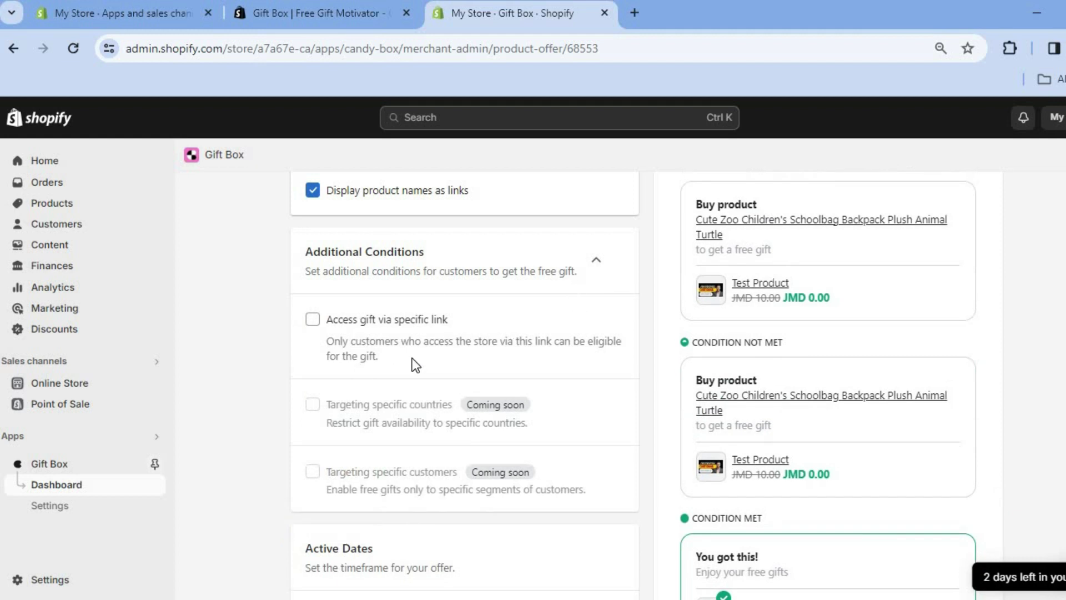
pyautogui.click(600, 263)
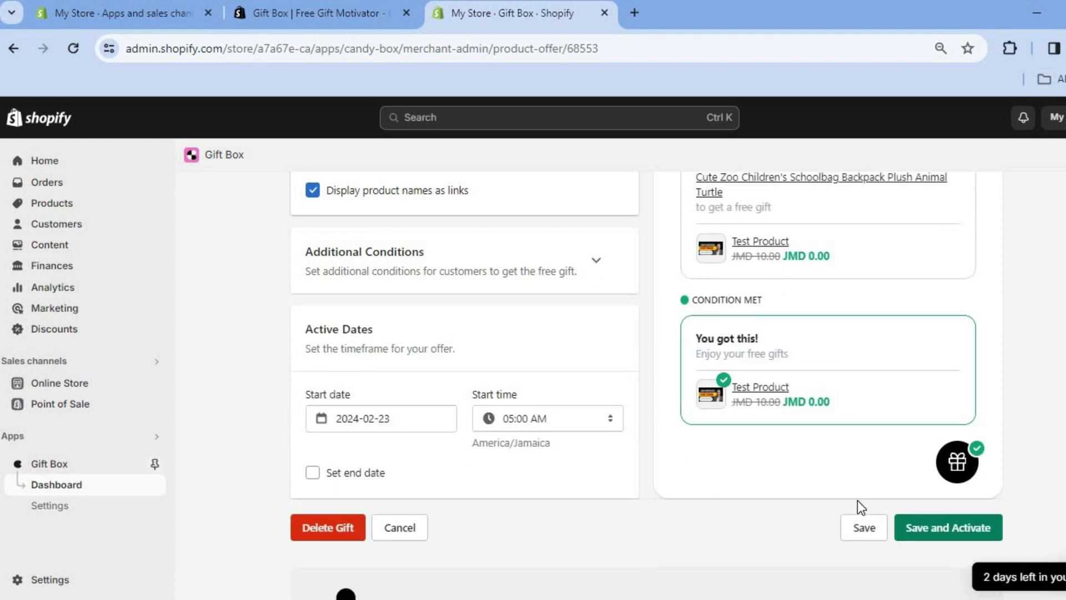
pyautogui.click(935, 526)
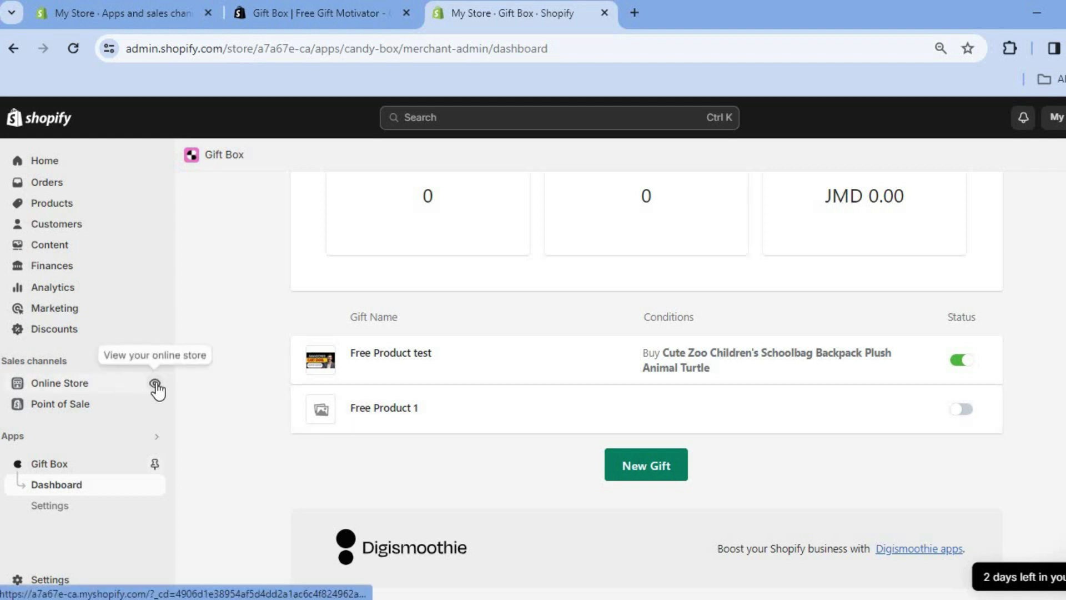
# Open the online store and go to the Cute Zoo turtle backpack product page.
pyautogui.click(156, 382)
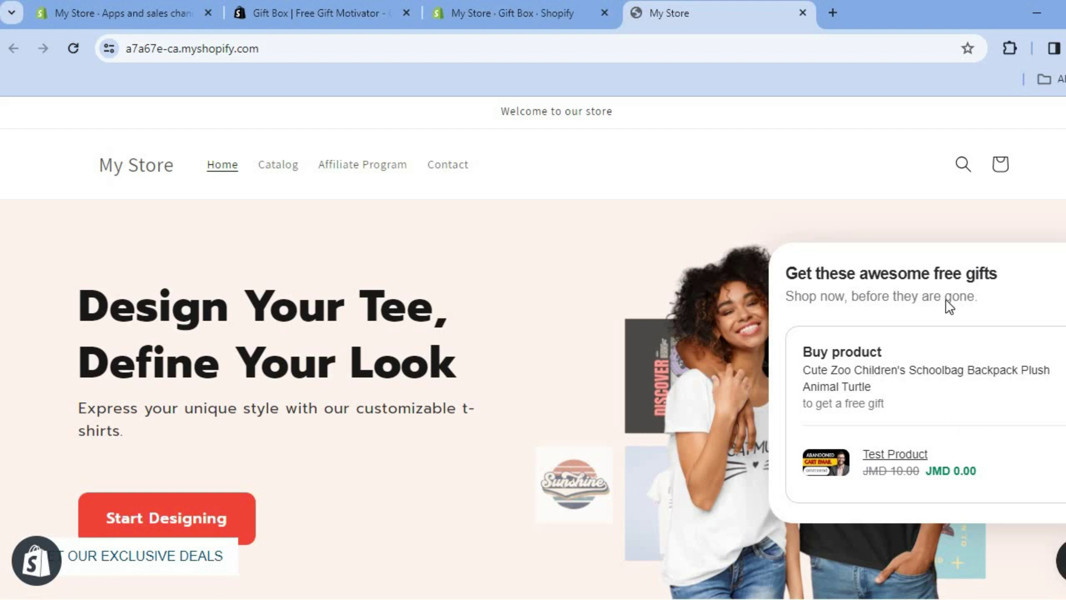
pyautogui.click(930, 369)
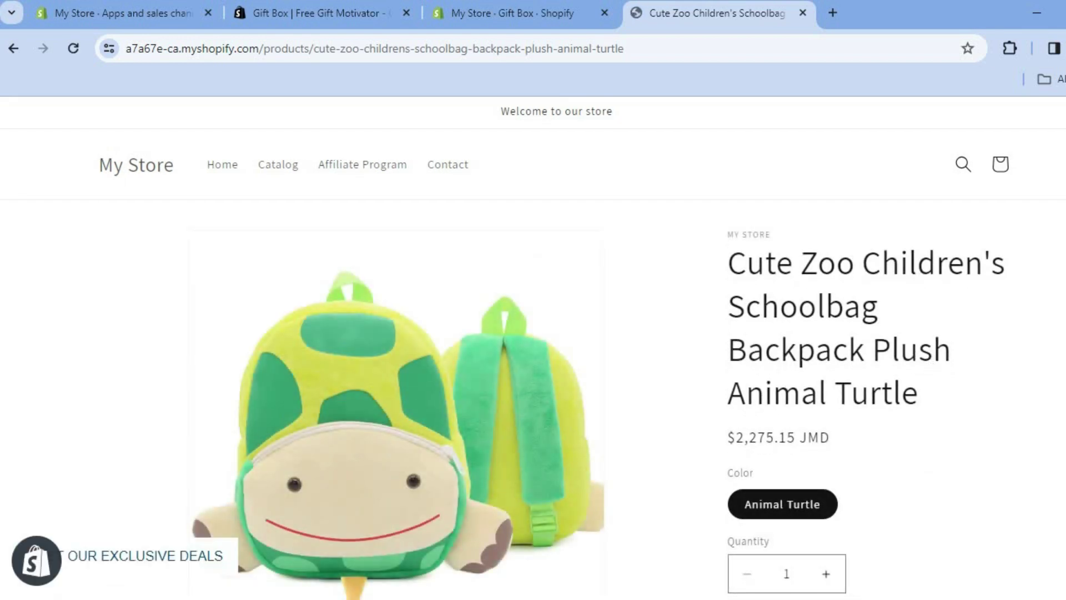
pyautogui.scroll(-7, 533, 344)
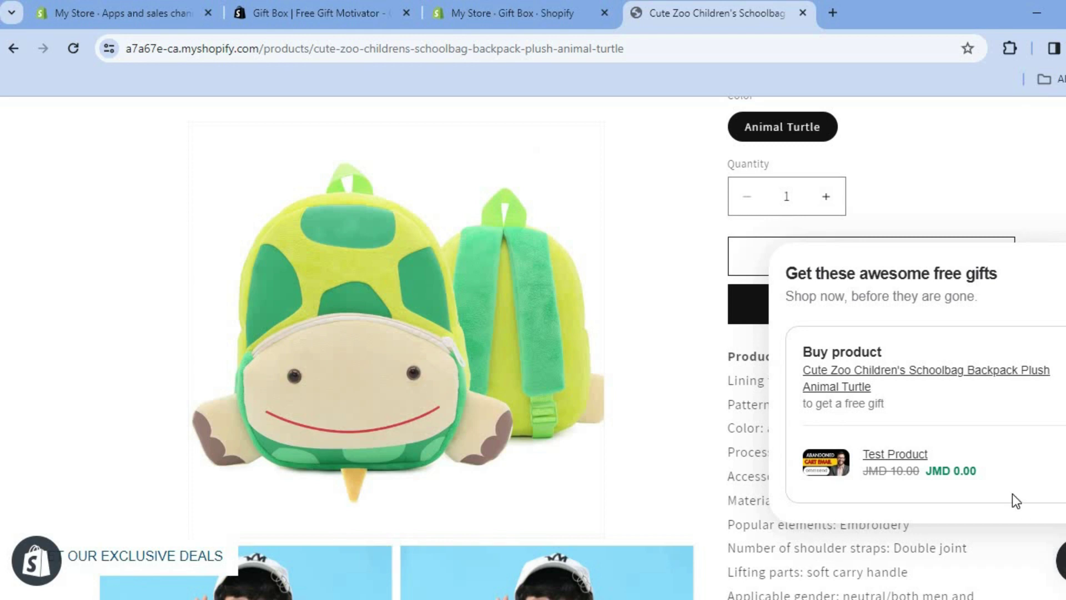
pyautogui.scroll(2, 987, 497)
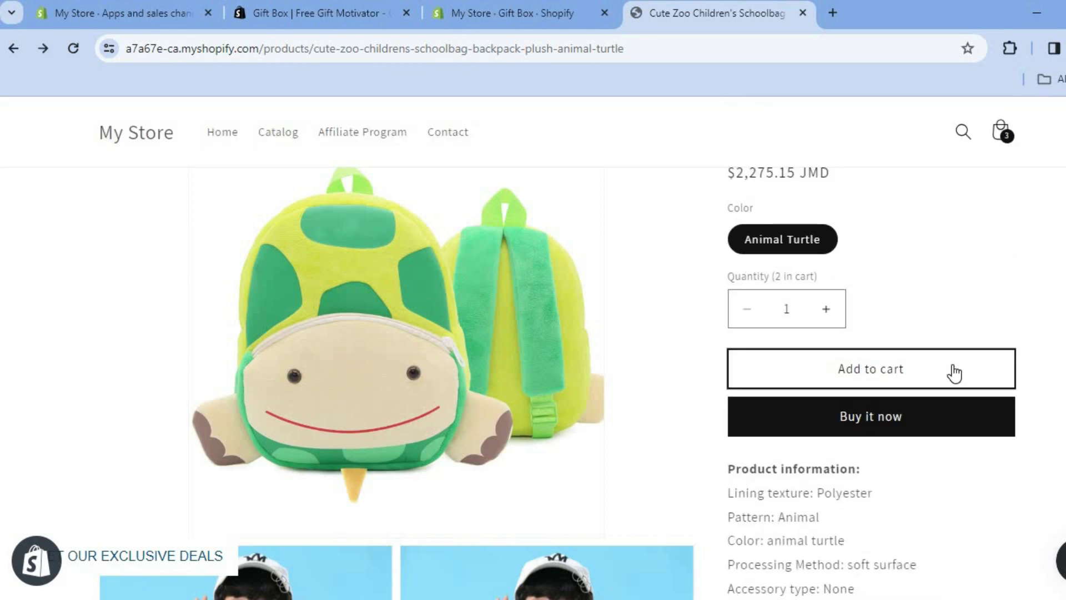
# Add the Cute Zoo backpack to the cart and raise its quantity to 4, beside the free Test Product.
pyautogui.click(875, 371)
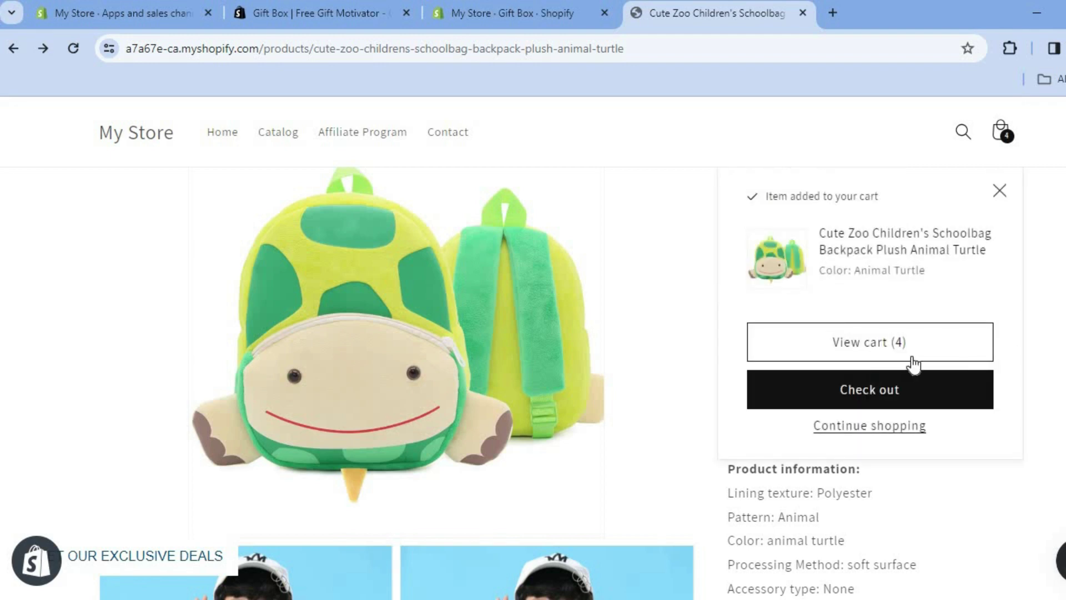
pyautogui.click(896, 345)
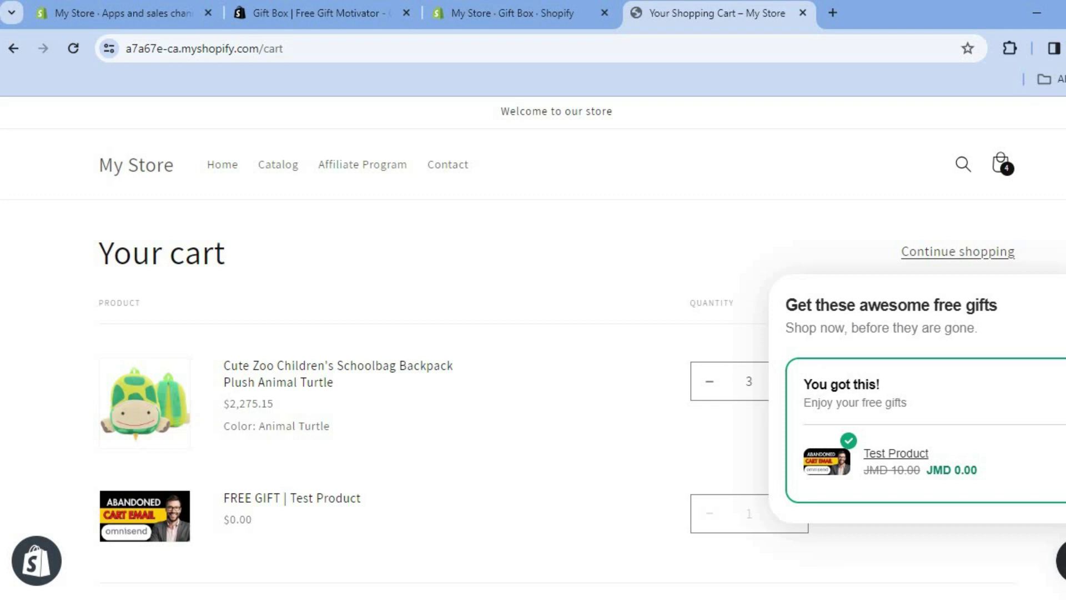
pyautogui.scroll(-3, 805, 268)
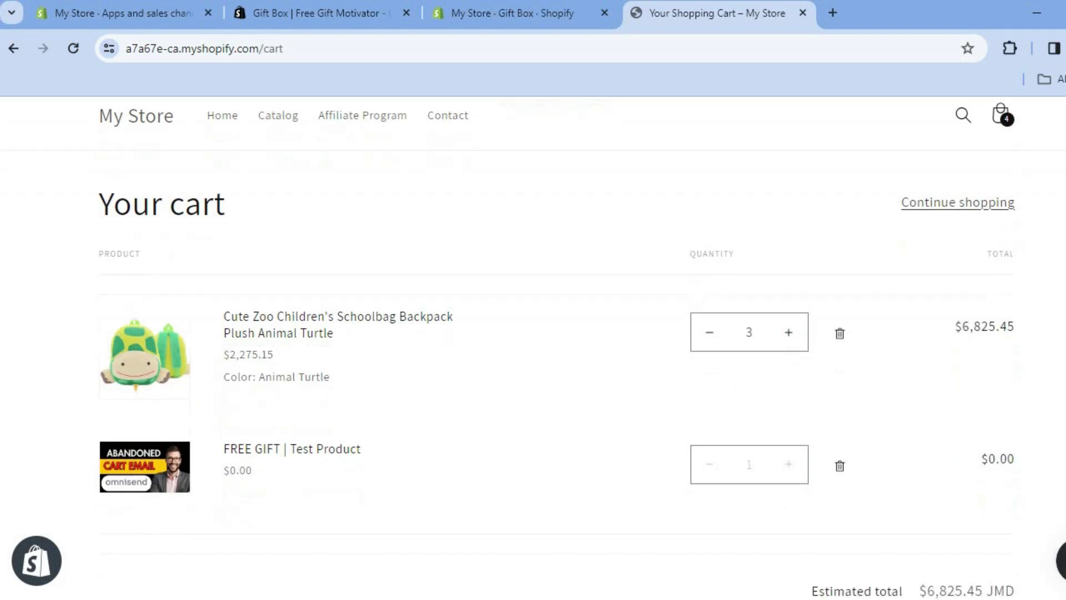
pyautogui.scroll(1, 805, 268)
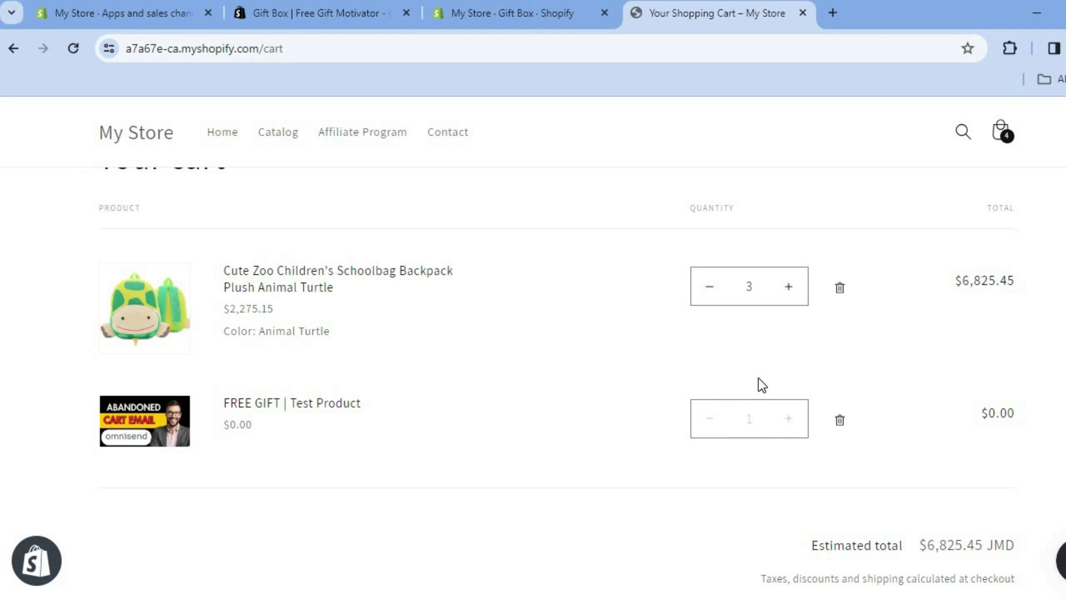
pyautogui.click(788, 287)
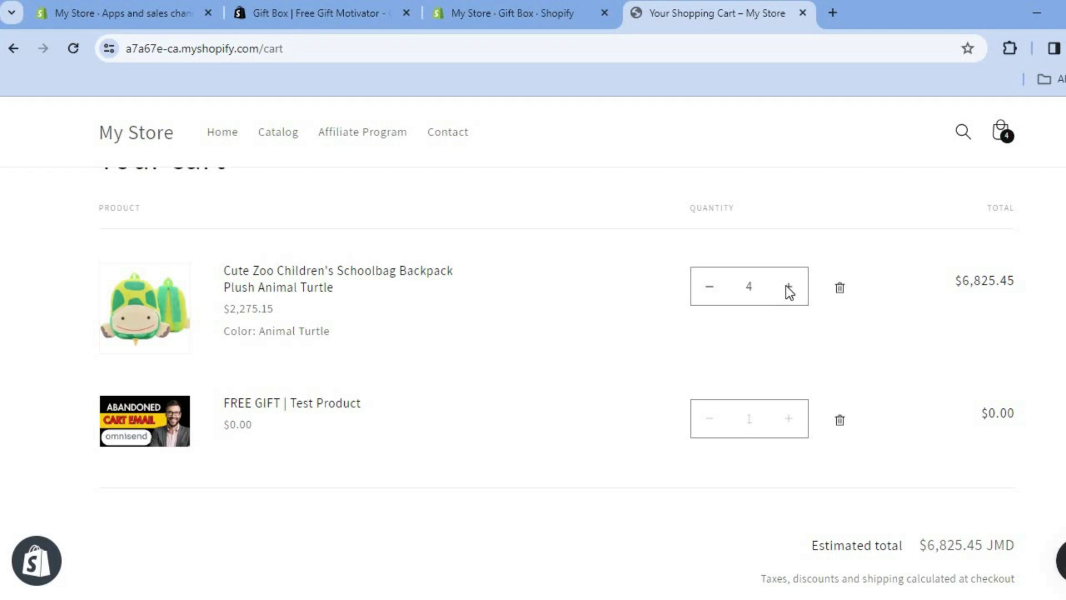